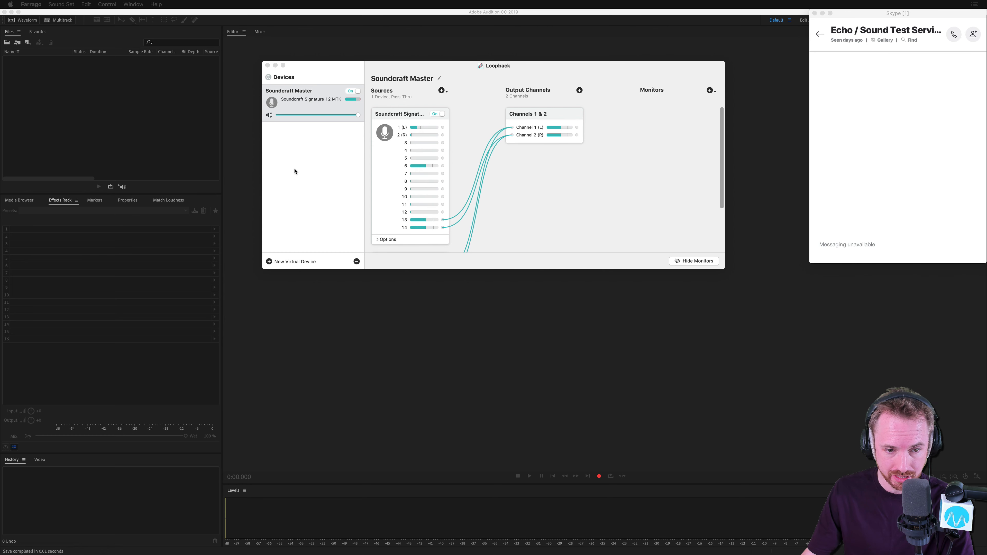
Create a new virtual device and name it Skype Guest Audio
left_click(281, 264)
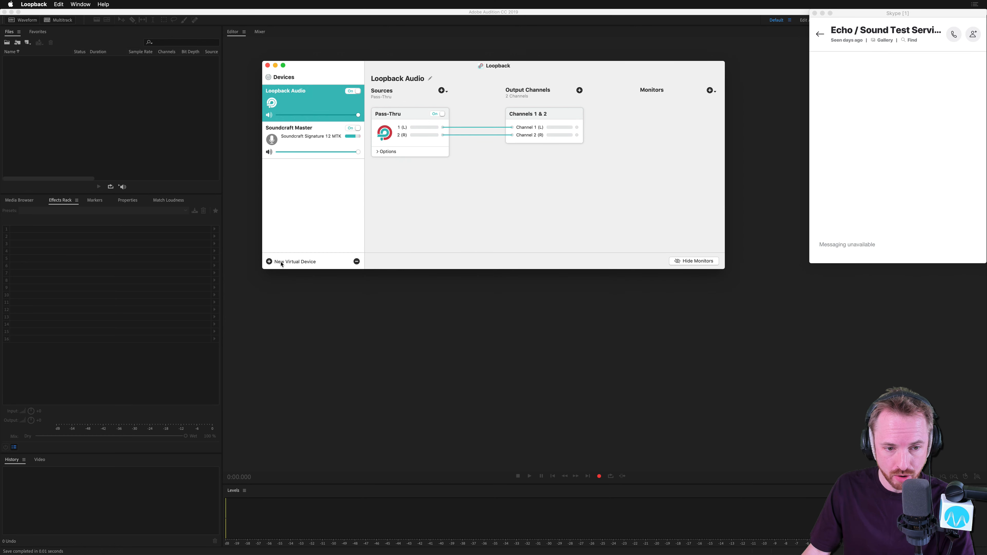
left_click(430, 78)
type("Sk")
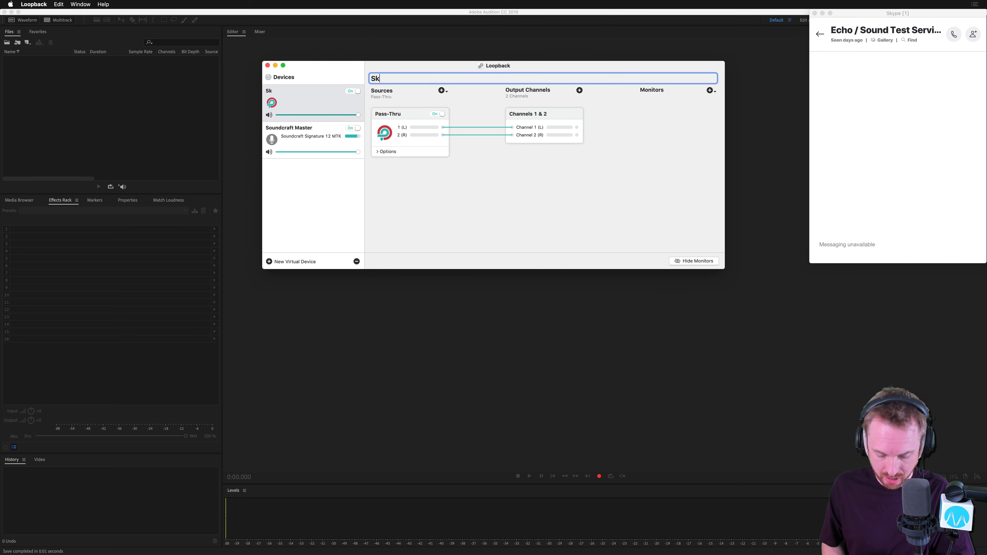
type("ype Guest Audio")
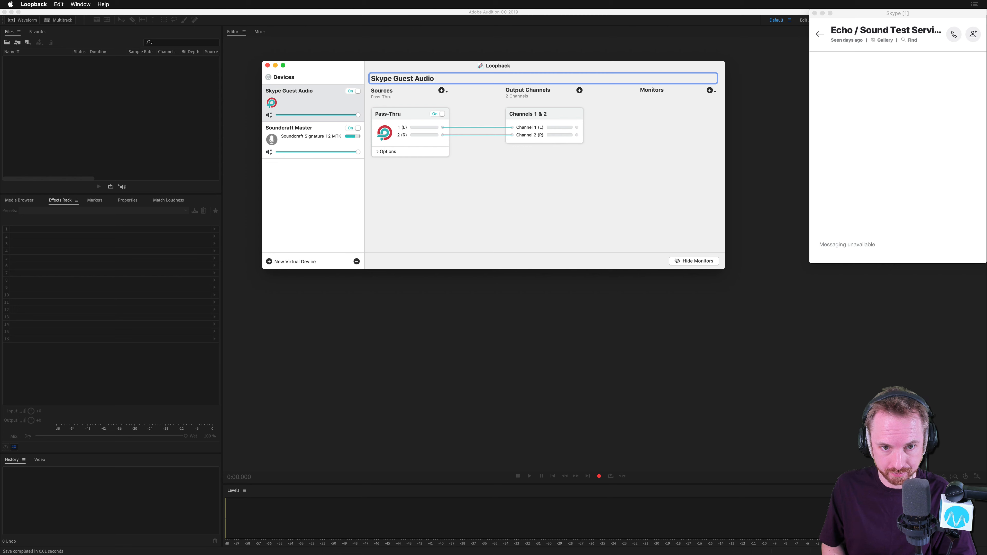
key("Return")
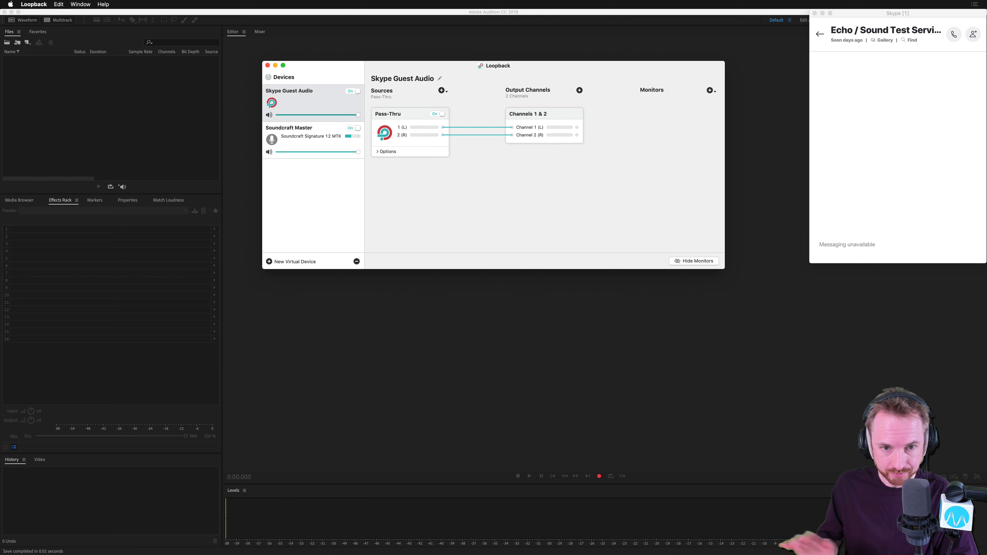
Add Soundcraft Signature 12 MTK as a source and delete its default connections from channels 1 and 2 to the outputs
left_click(442, 91)
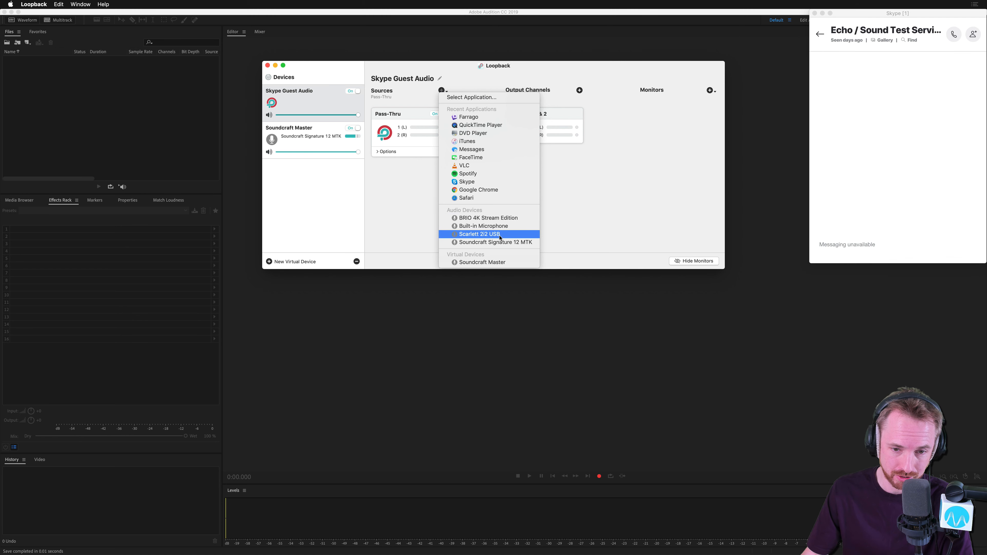
left_click(486, 242)
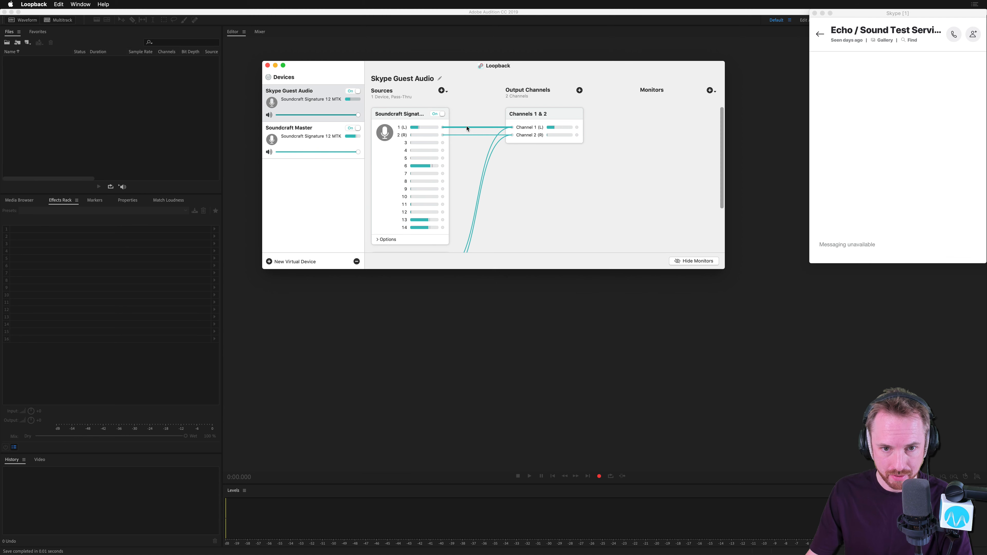
left_click(59, 5)
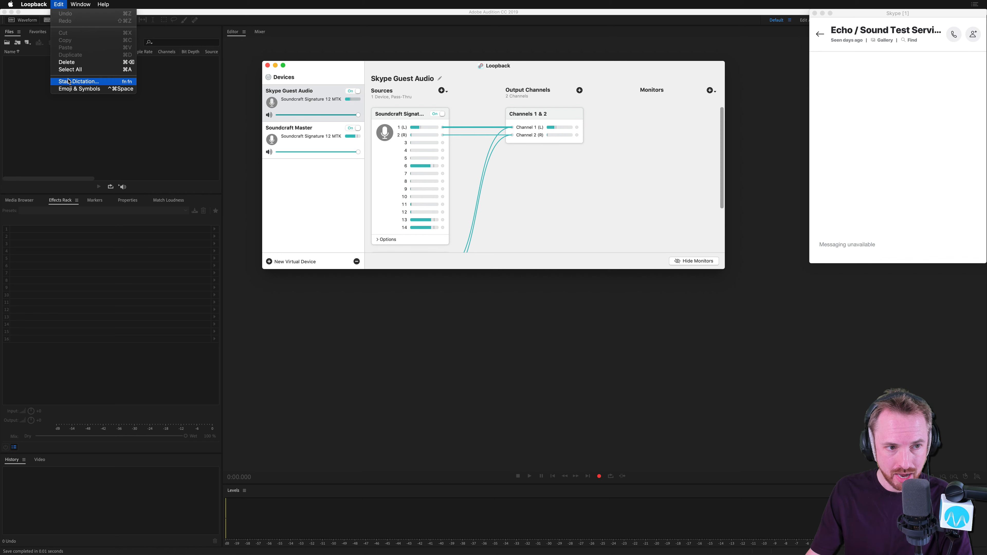
left_click(73, 62)
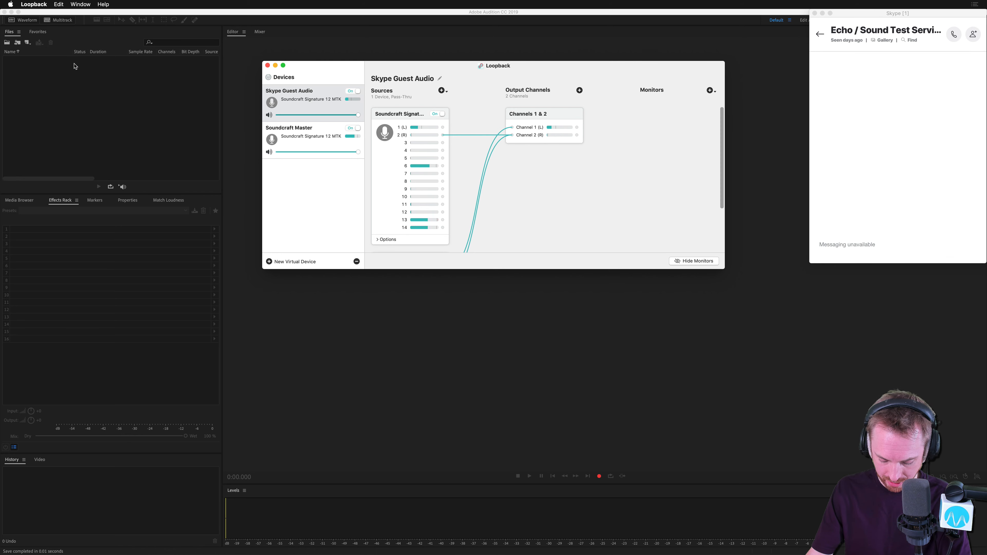
left_click(453, 135)
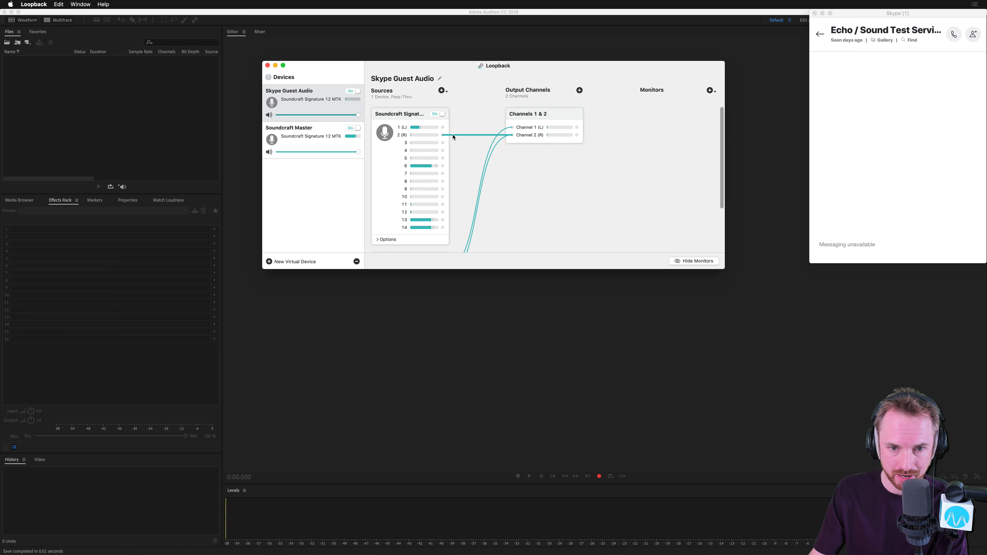
key("Delete")
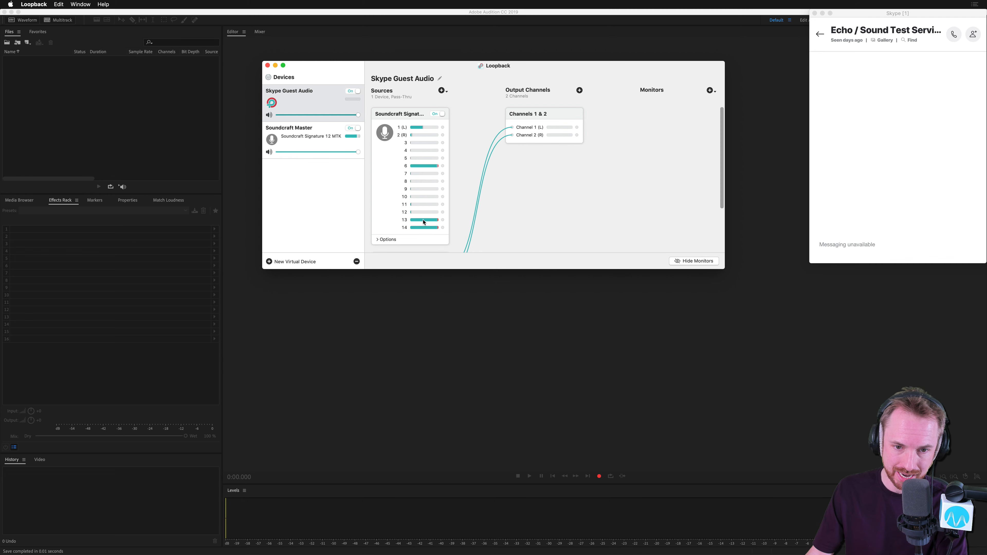
left_click_drag(443, 220, 513, 127)
left_click_drag(443, 228, 512, 135)
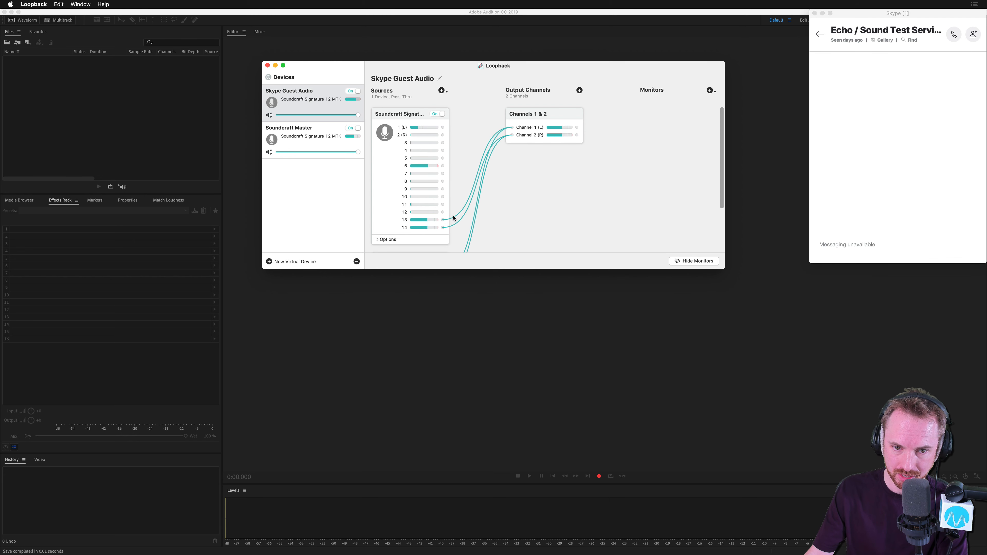
key("Delete")
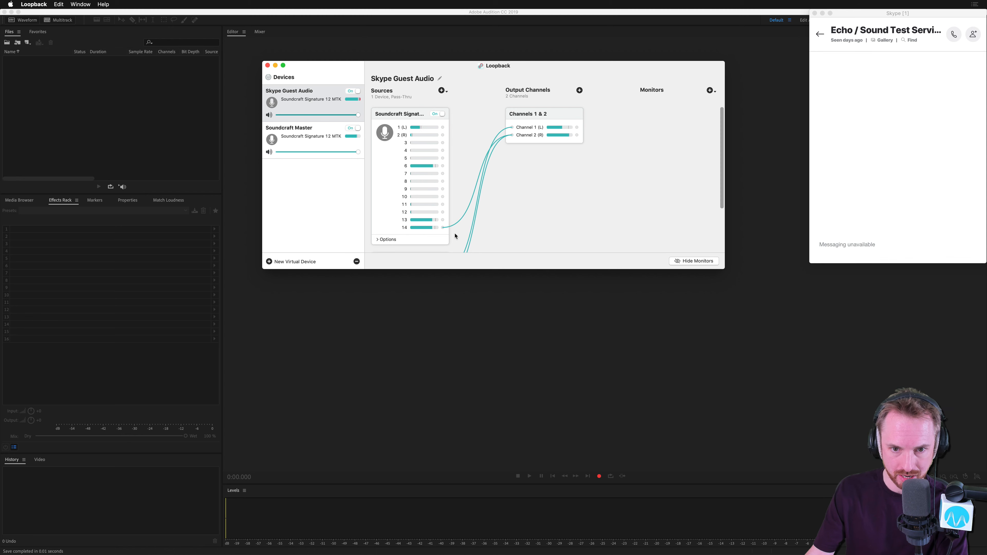
left_click(451, 226)
key("Delete")
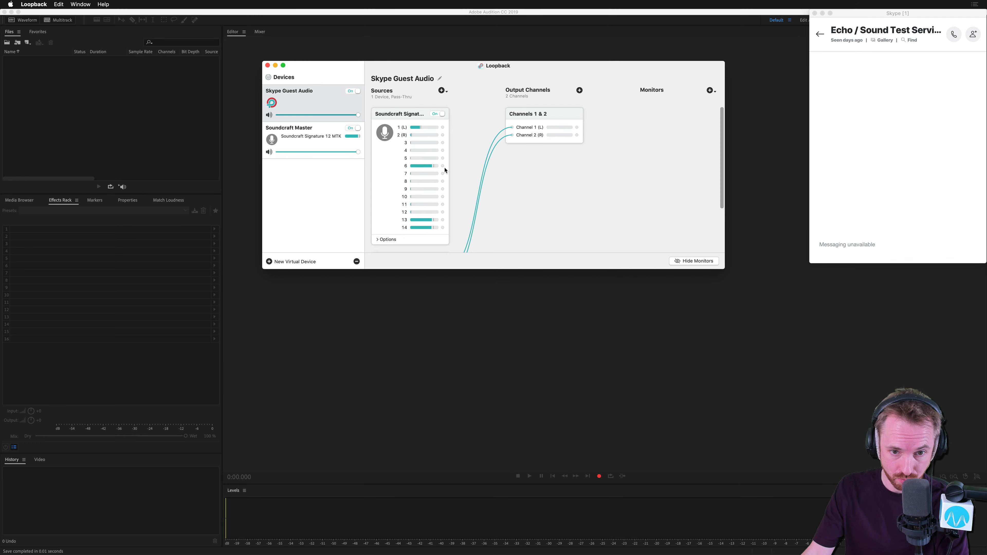
Connect Soundcraft source channel 6 to both output channels 1 (L) and 2 (R)
left_click_drag(443, 167, 512, 127)
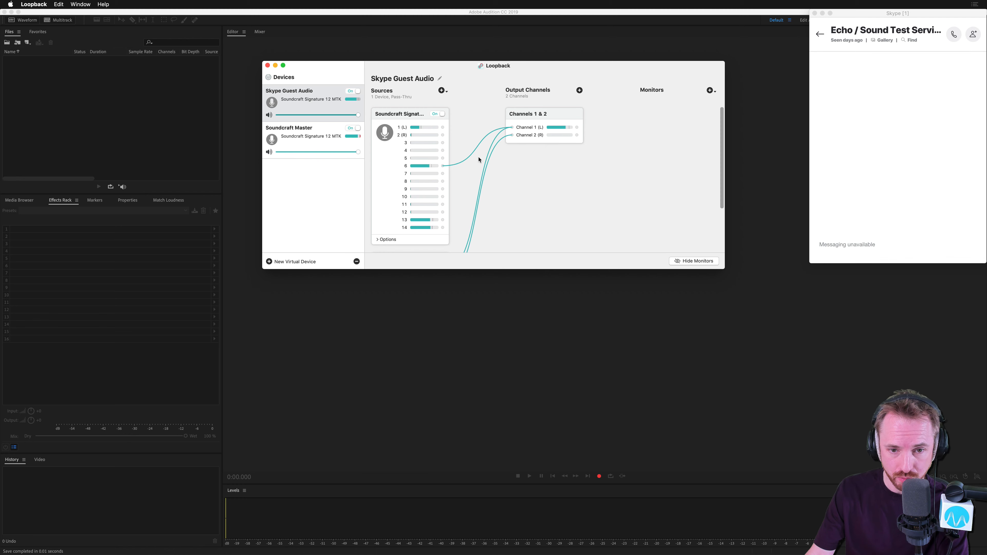
left_click_drag(457, 170, 507, 140)
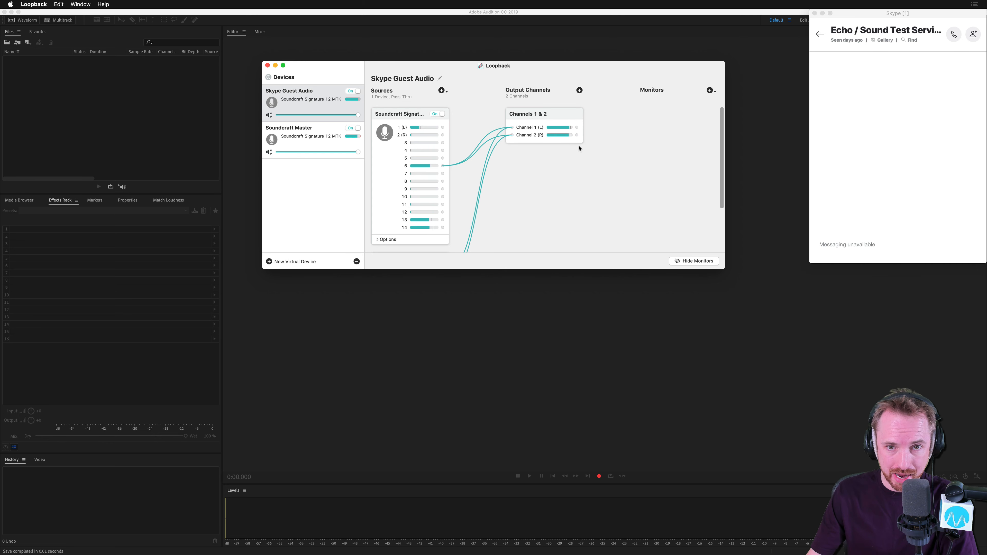
Bring the Farrago soundboard into view beneath the Loopback window and play the Car Screech and Fog Horn sounds
left_click_drag(986, 117, 249, 282)
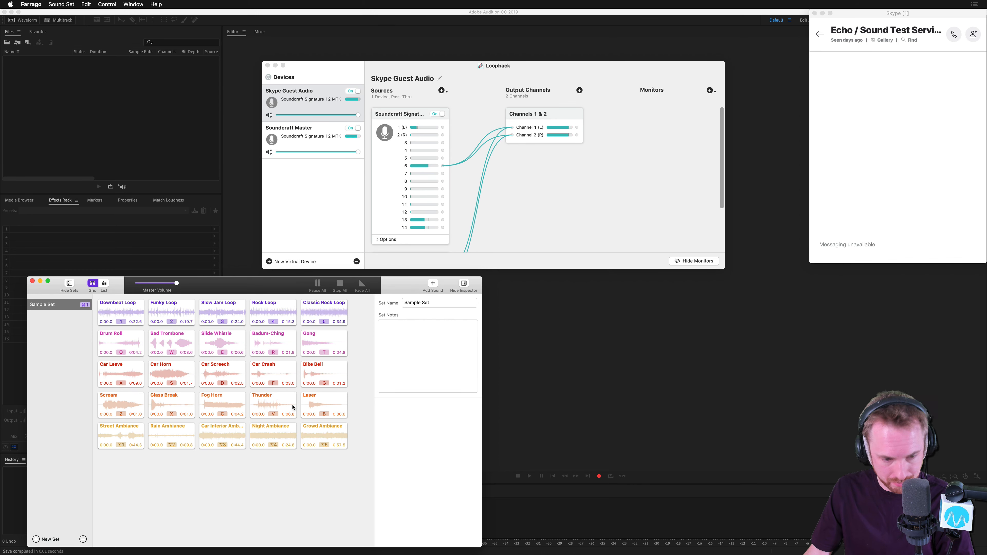
key("d")
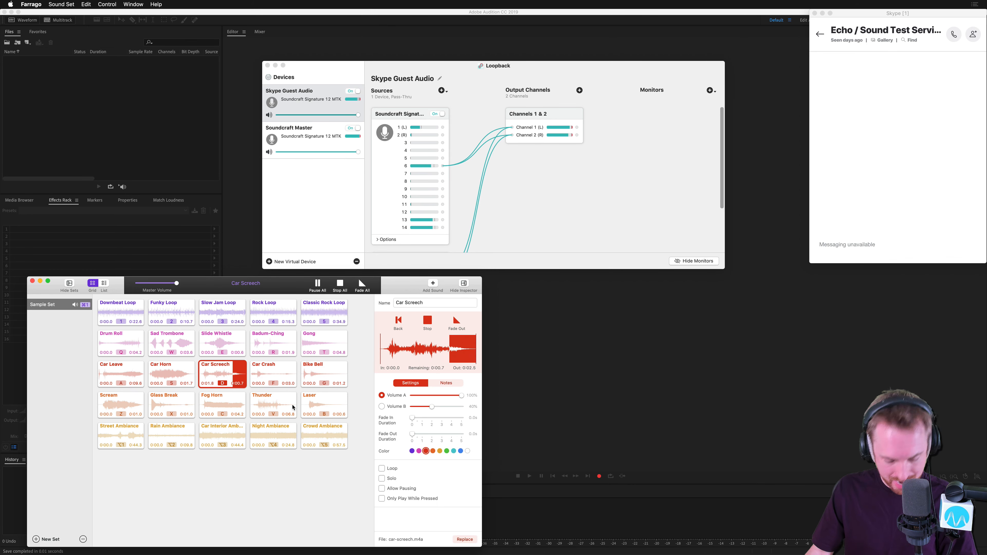
key("c")
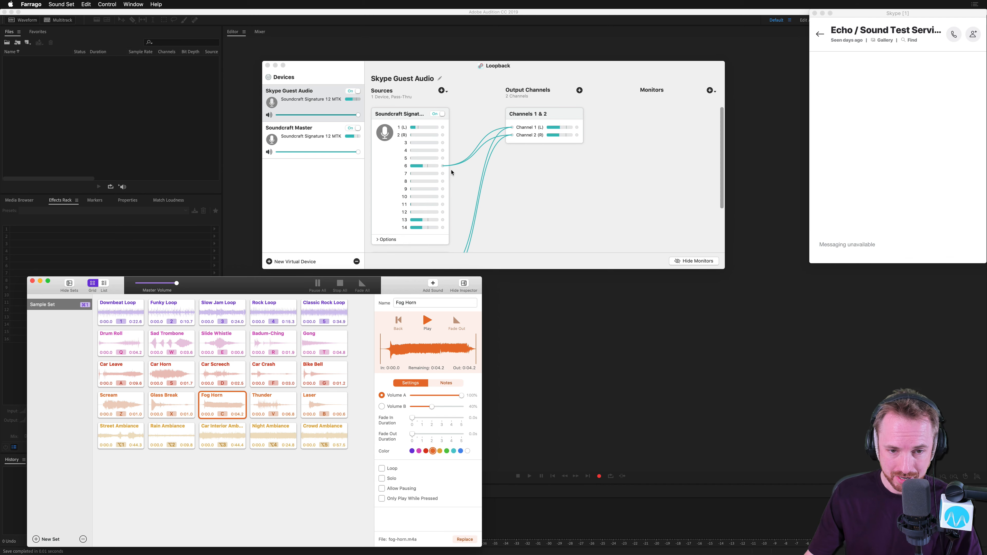
Add Farrago as a source of the Skype Guest Audio device in Loopback and test it by playing Fog Horn in Farrago
left_click(442, 91)
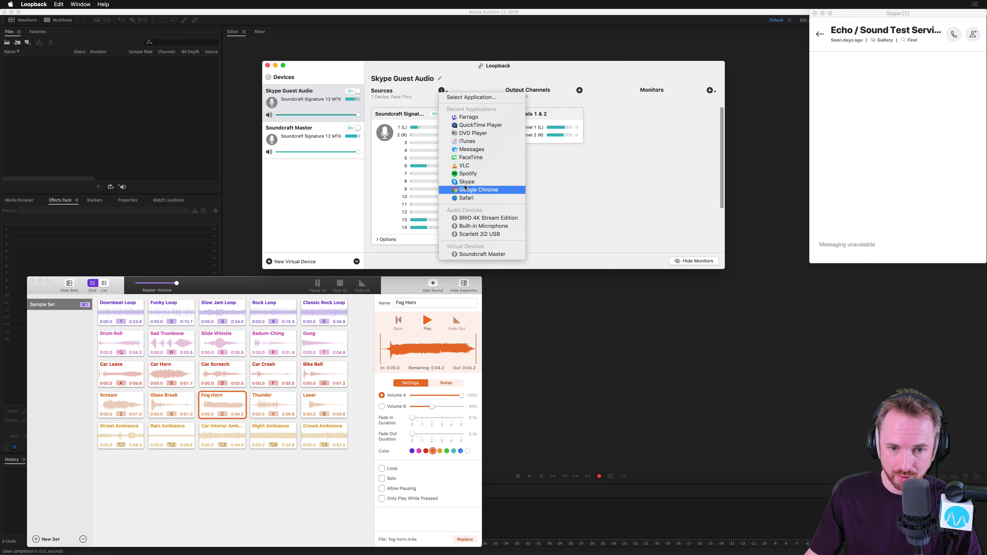
left_click(480, 118)
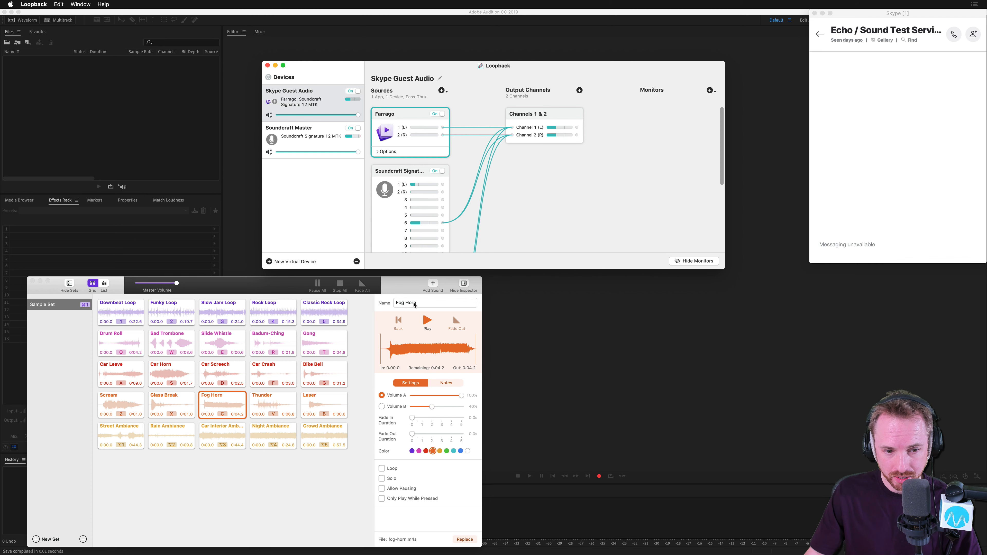
left_click(359, 368)
key("c")
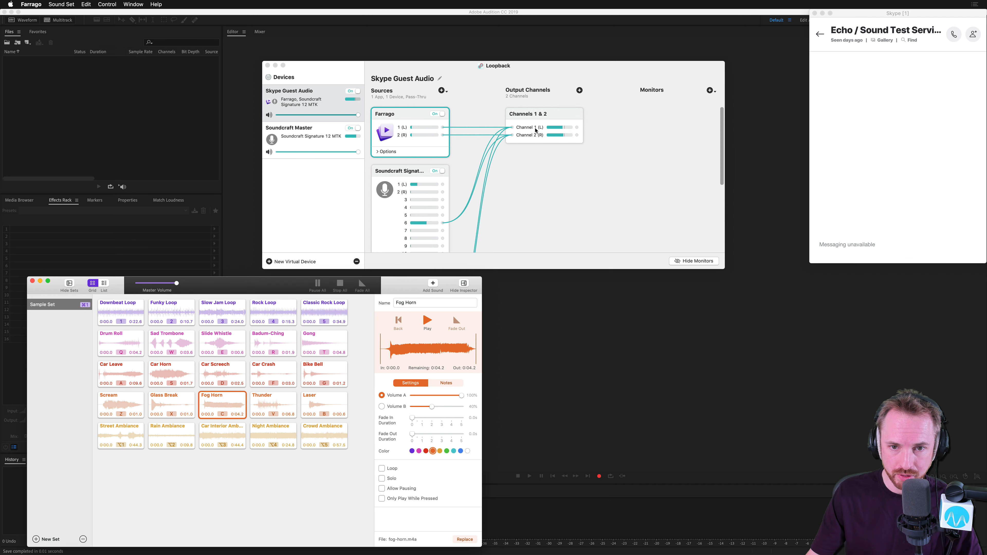
Switch to Skype and set the microphone to Loopback Audio in its Audio & Video settings
left_click(898, 87)
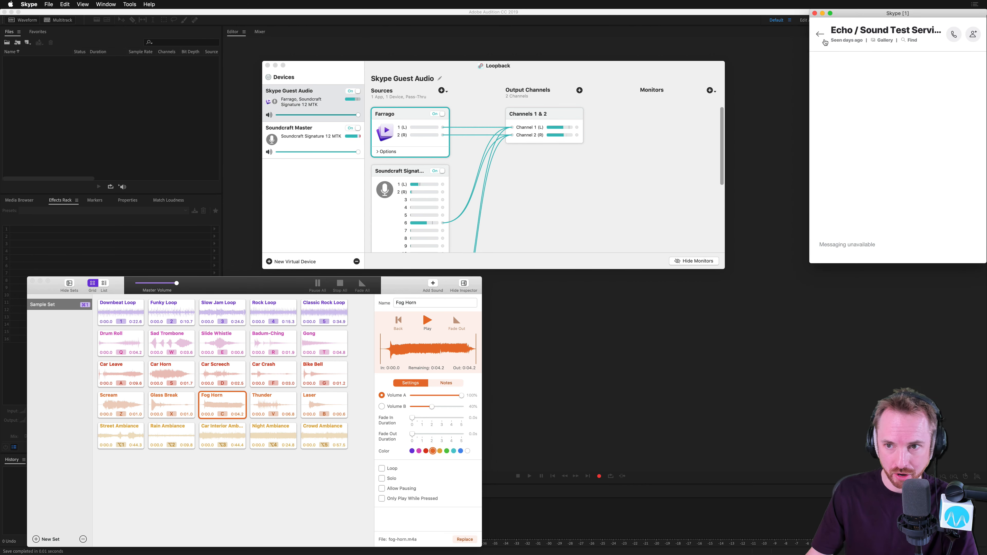
key("super+comma")
left_click(842, 98)
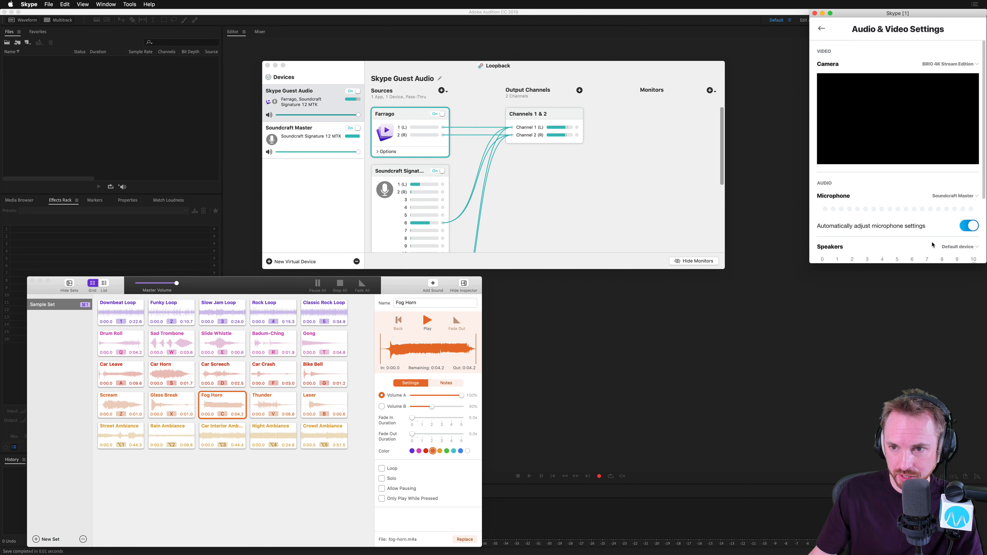
left_click(945, 197)
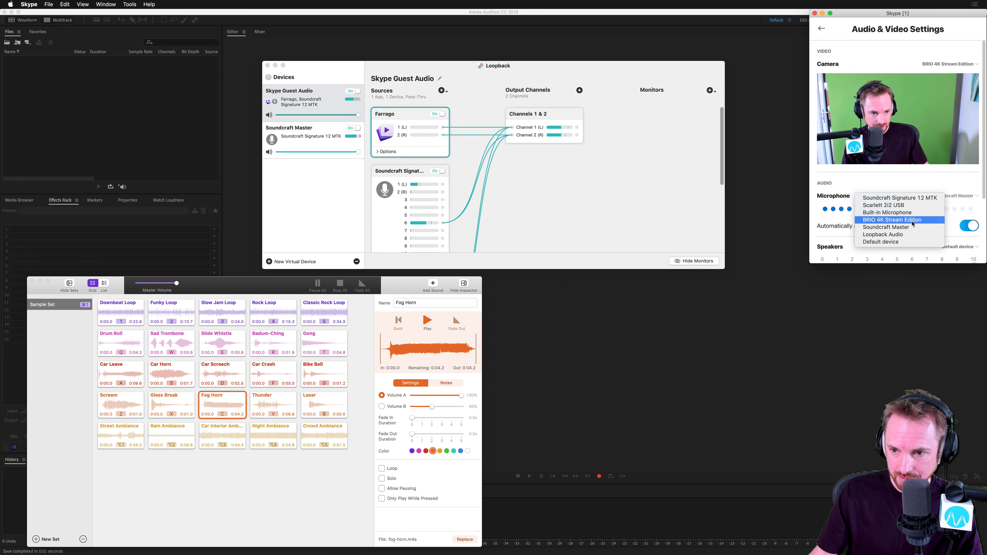
left_click(904, 235)
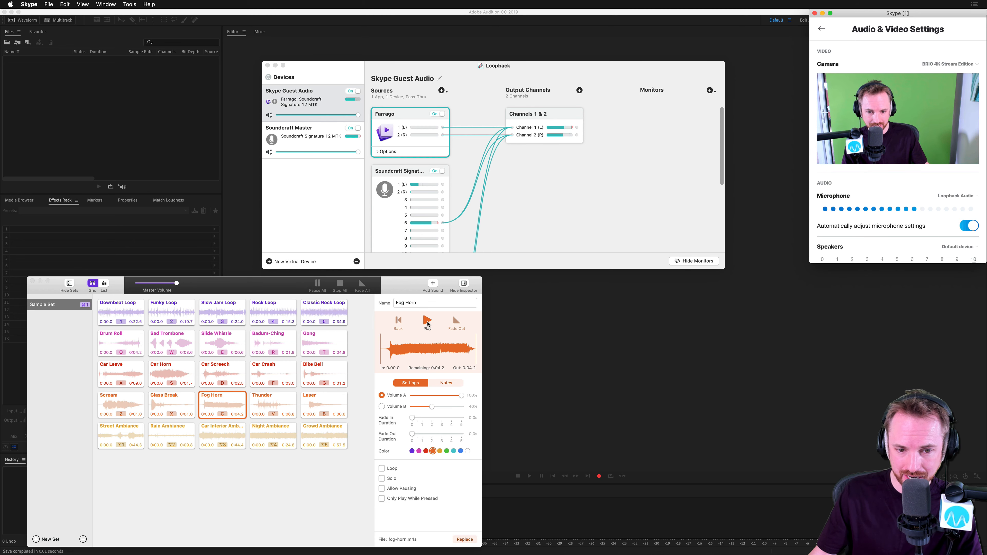
Play Fog Horn in Farrago to test Skype's microphone input, and review the Skype Guest Audio routing in Loopback
left_click(428, 321)
left_click(428, 320)
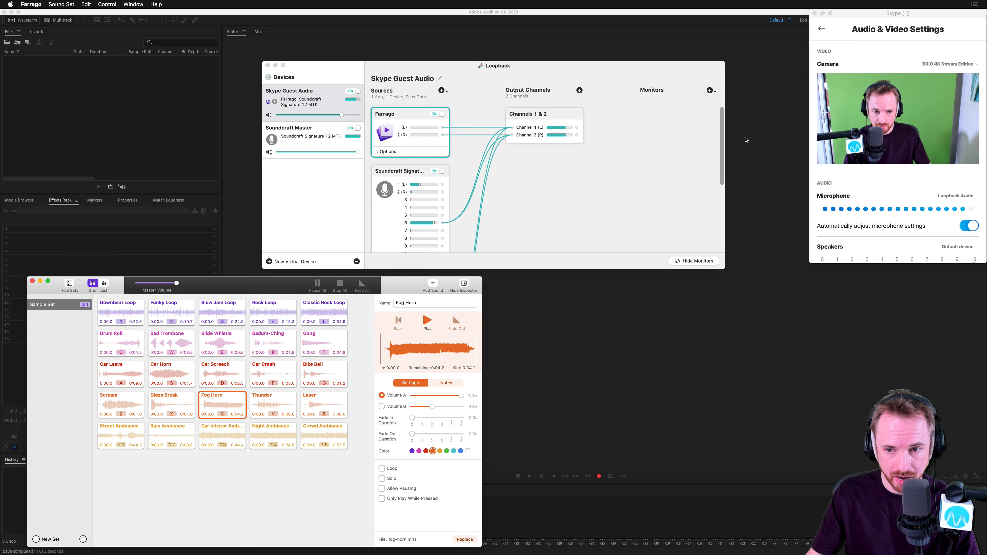
left_click(723, 149)
scroll(719, 131, "down", 5)
scroll(719, 135, "up", 5)
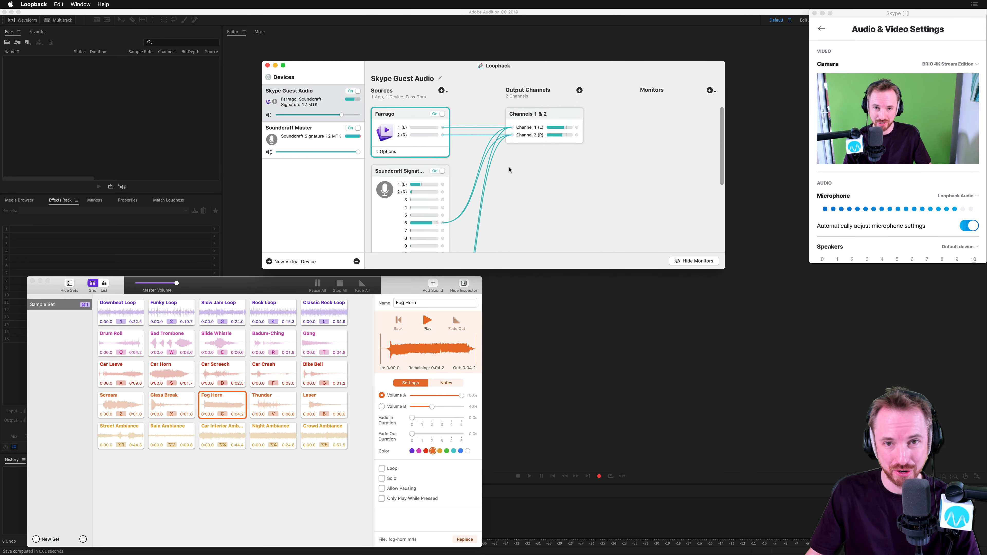